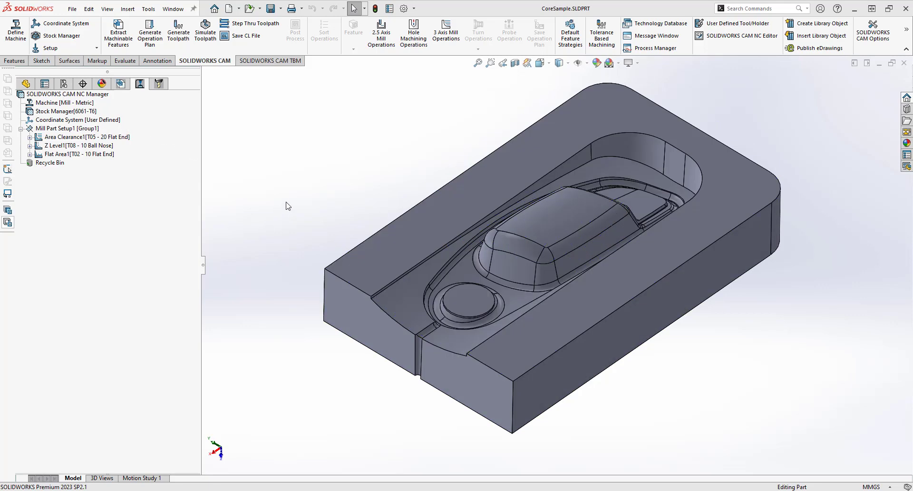
Show Area Clearance1 and browse its 3 Axis Mill Operations list, then display only Z Level1's toolpath.
left_click(72, 138)
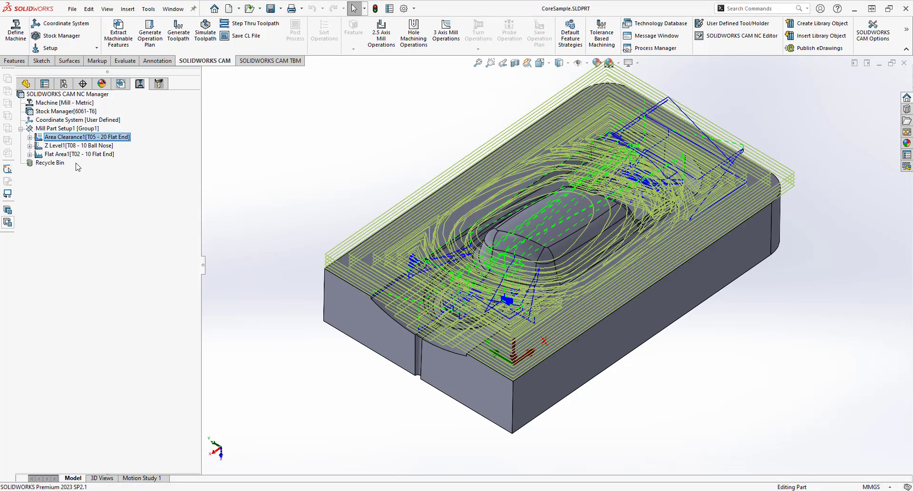
right_click(114, 139)
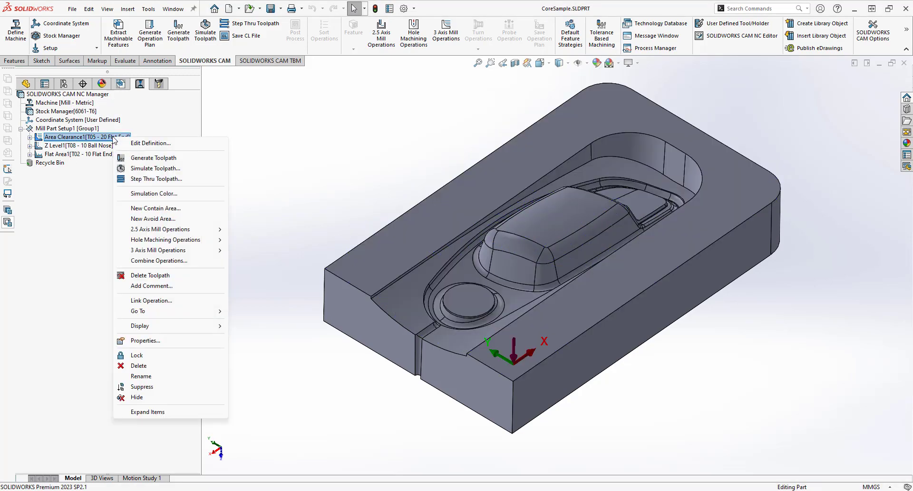
mouse_move(161, 255)
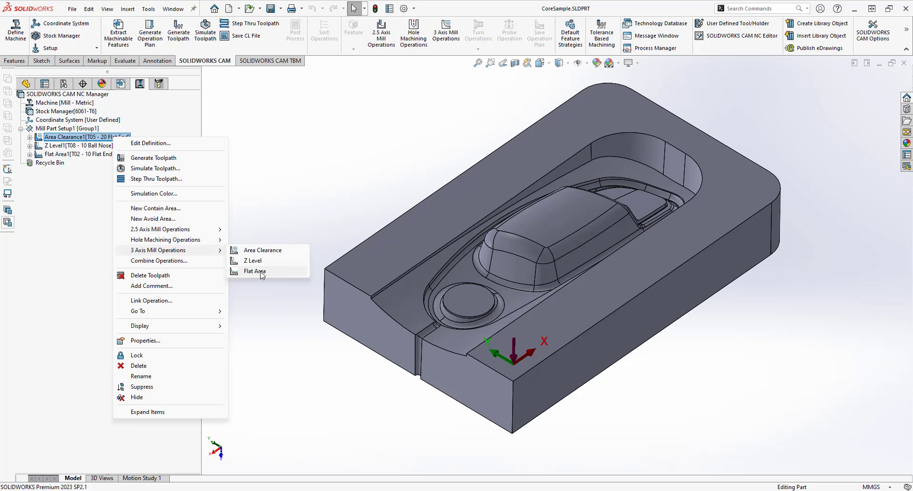
left_click(279, 186)
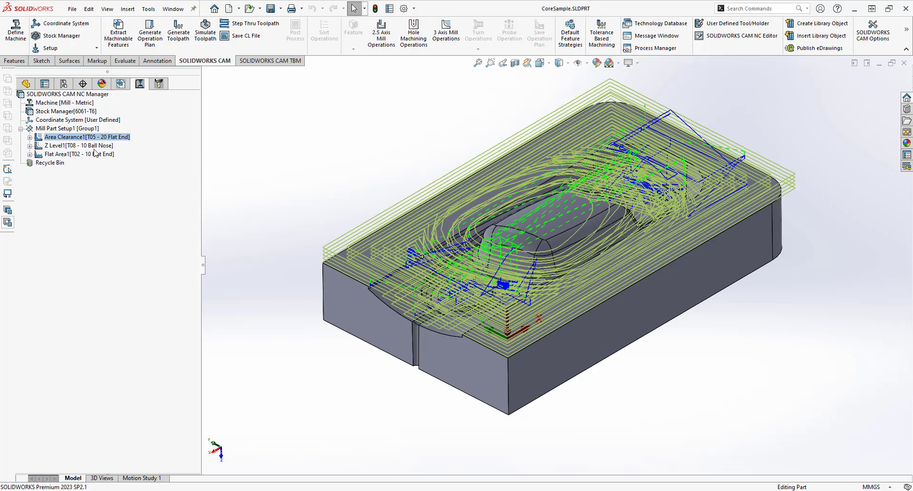
left_click(67, 145)
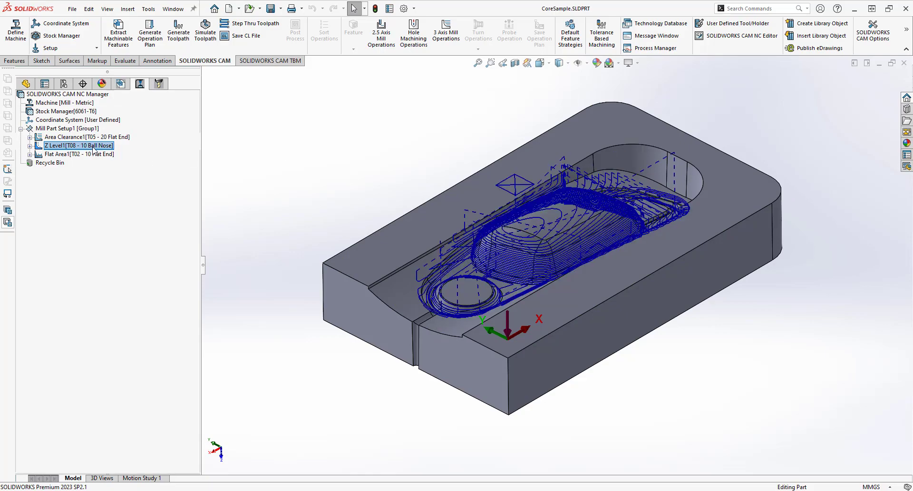
Orbit and zoom in on Z Level1's stepped passes around the raised core and circular boss.
mouse_move(316, 167)
middle_mouse_down()
mouse_move(314, 279)
mouse_move(304, 175)
mouse_move(358, 143)
mouse_move(306, 183)
middle_mouse_up()
scroll(539, 270, "down", 3)
scroll(539, 270, "down", 2)
middle_click_drag(526, 293, 503, 291)
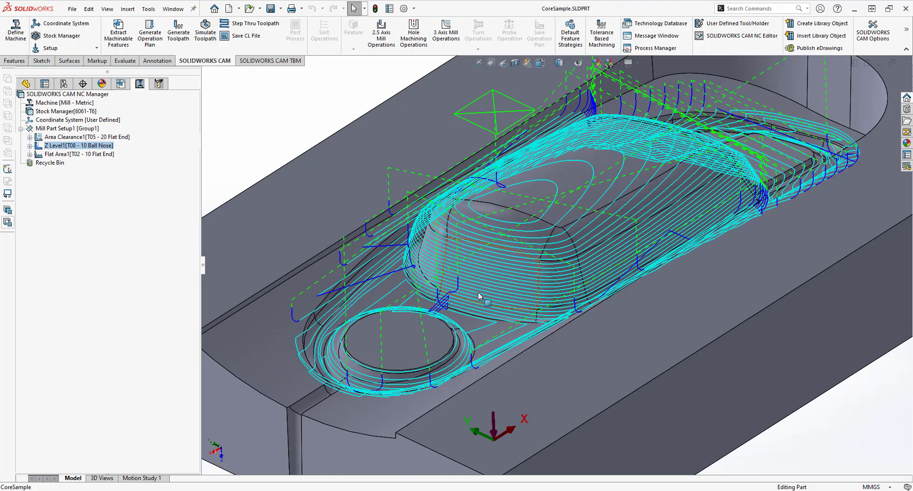
scroll(542, 224, "down", 3)
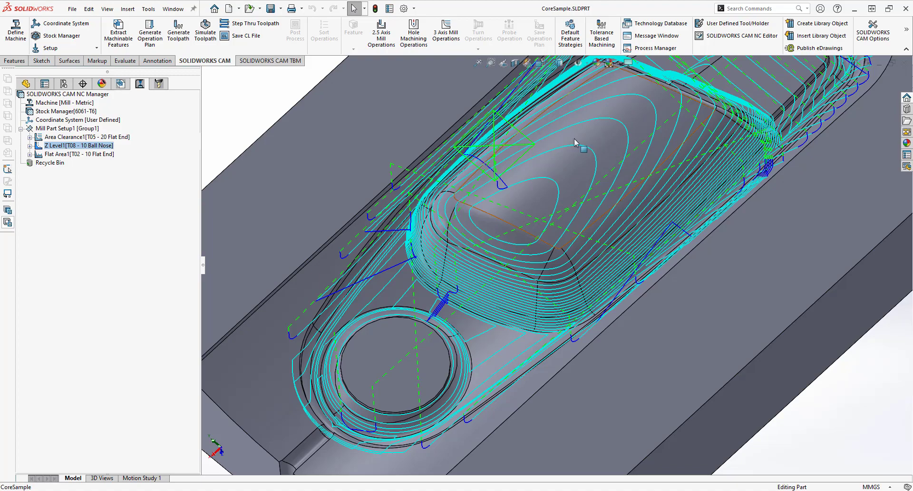
Show Flat Area1's toolpath on the pad top and shelf, orbiting from side to top-down views.
left_click(79, 154)
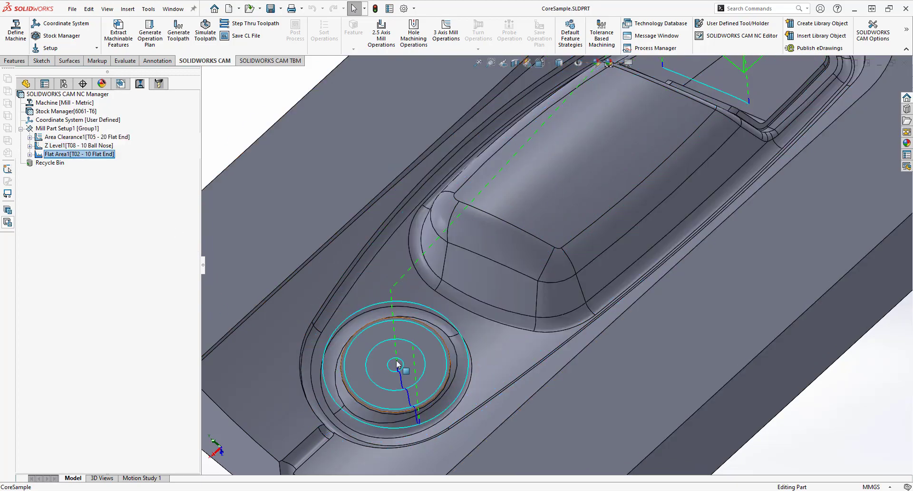
scroll(417, 354, "up", 5)
scroll(541, 255, "down", 5)
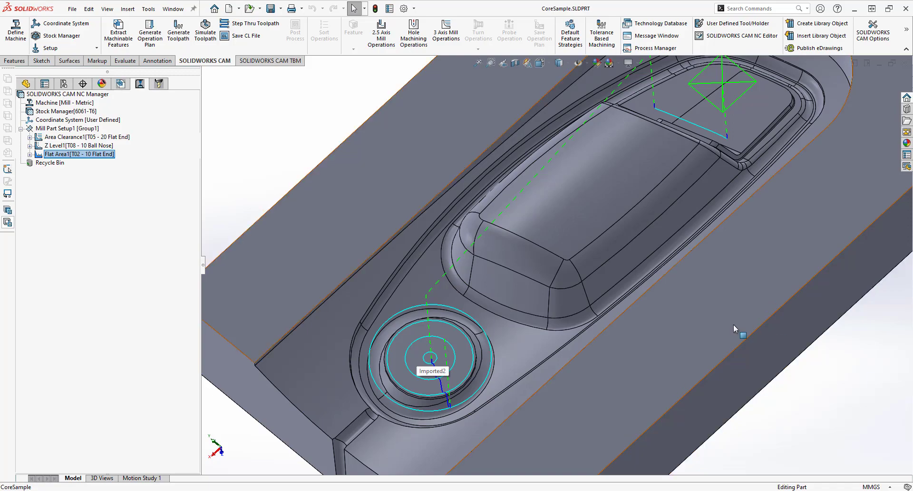
key("Escape")
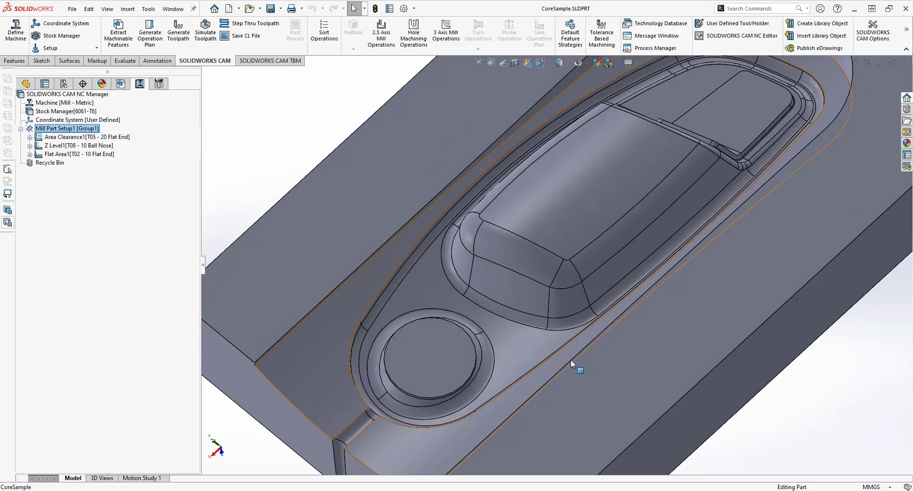
scroll(571, 361, "up", 3)
middle_click_drag(597, 422, 509, 191)
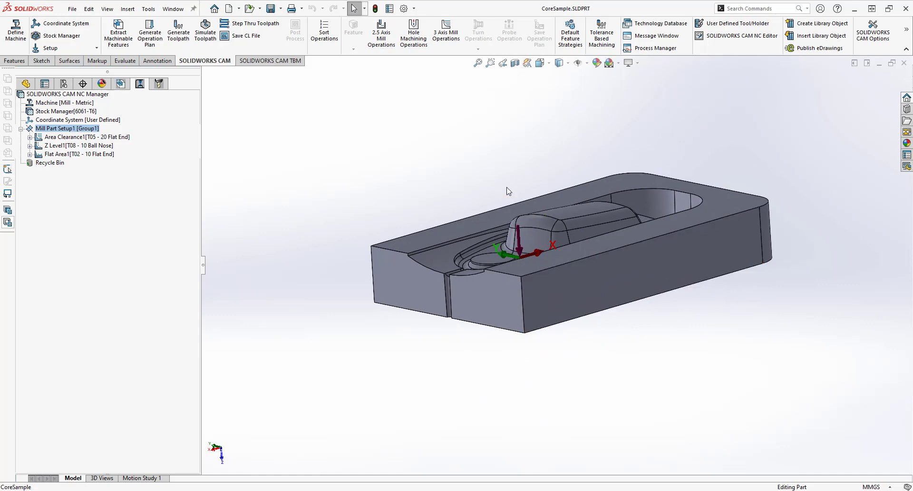
middle_click_drag(495, 270, 481, 218)
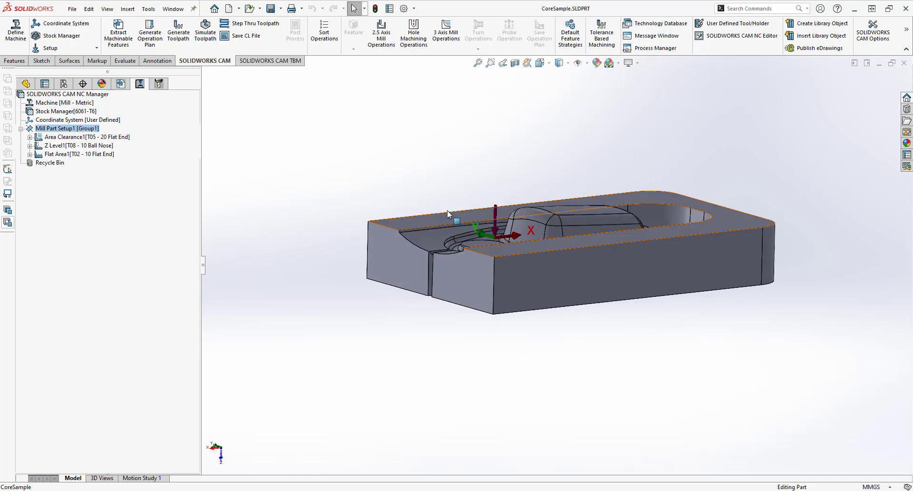
left_click(61, 154)
middle_click_drag(365, 194, 358, 269)
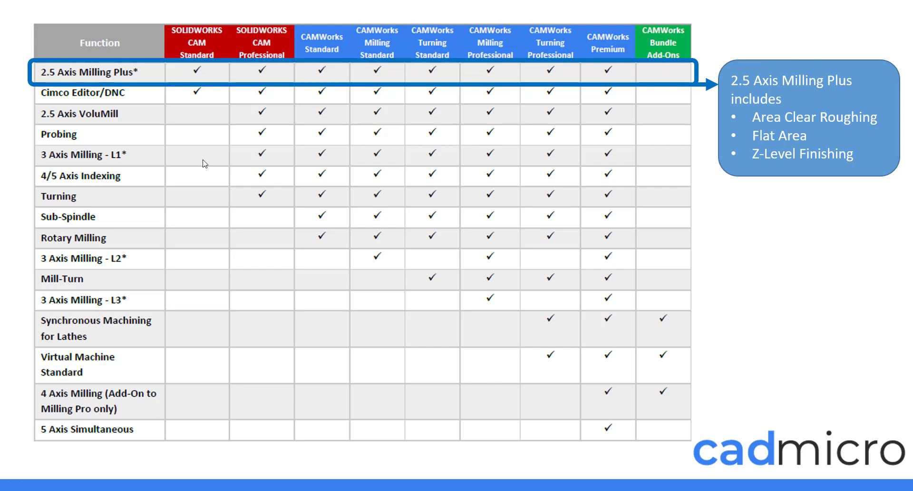
Advance the chart slide to highlight the 3 Axis Milling - L1 row.
left_click(672, 257)
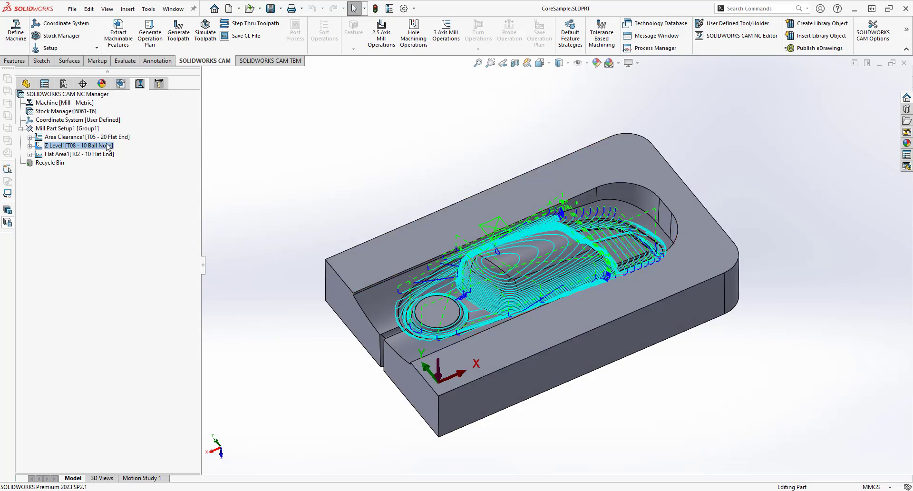
Change Z Level1's scallop from 0.13mm to 0.05mm under the Scallop method, then preview and orbit the result.
left_click(78, 146)
right_click(78, 145)
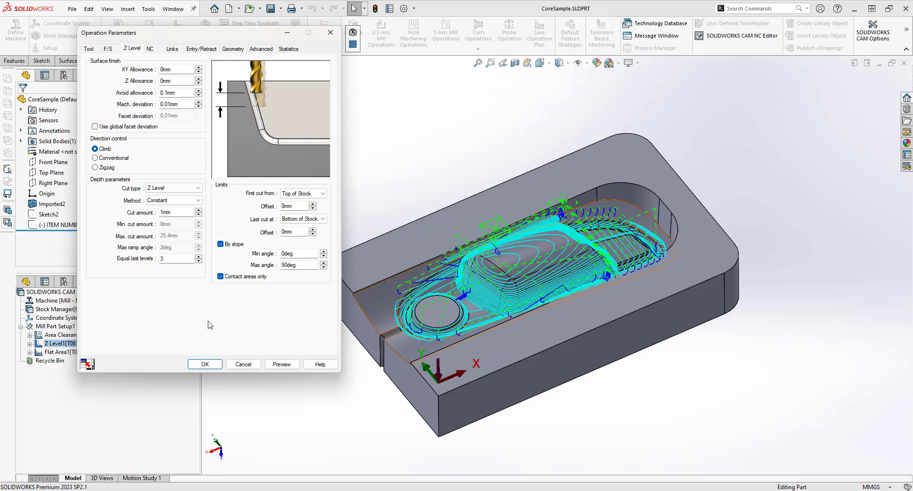
left_click(173, 201)
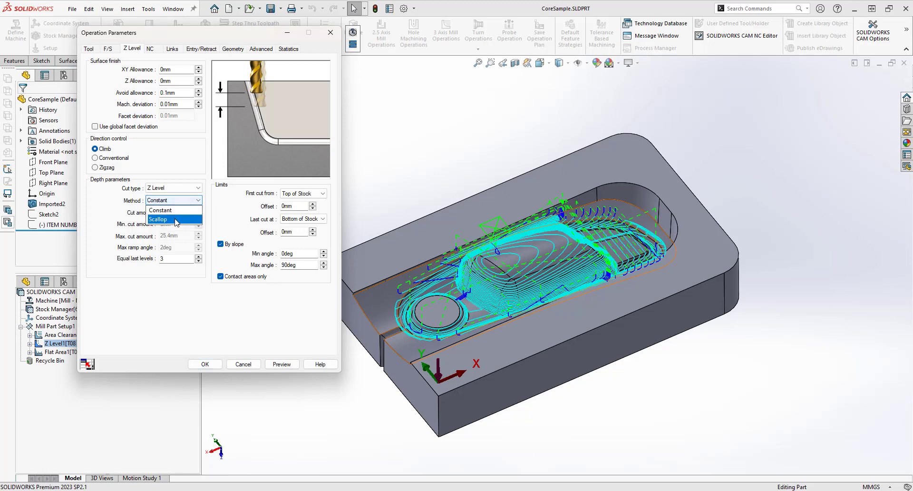
left_click(171, 220)
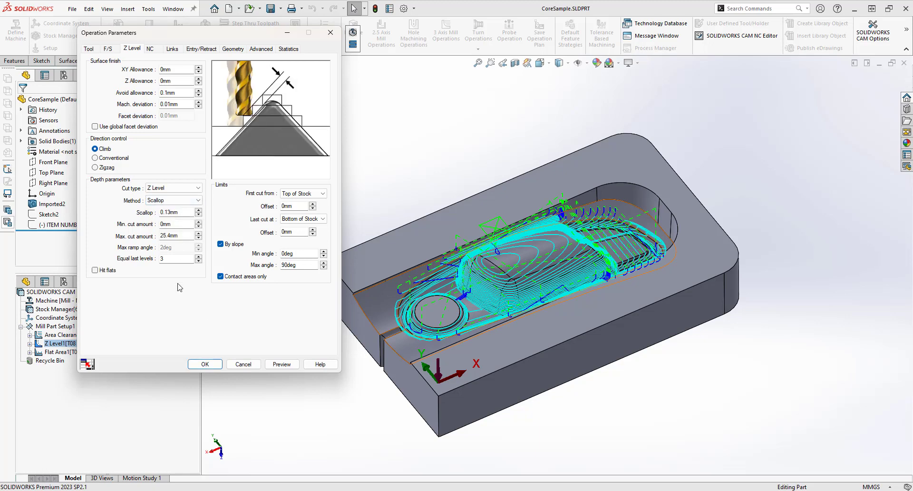
double_click(186, 212)
type("0.0")
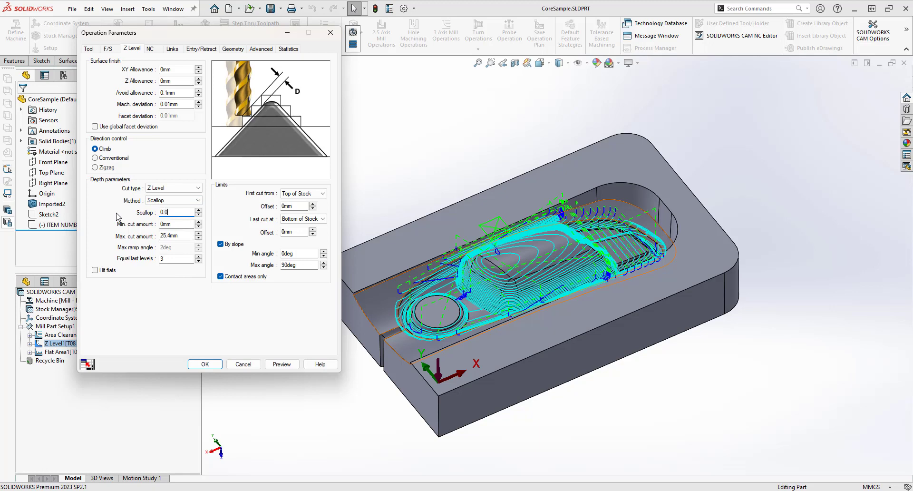
type("5")
left_click(268, 365)
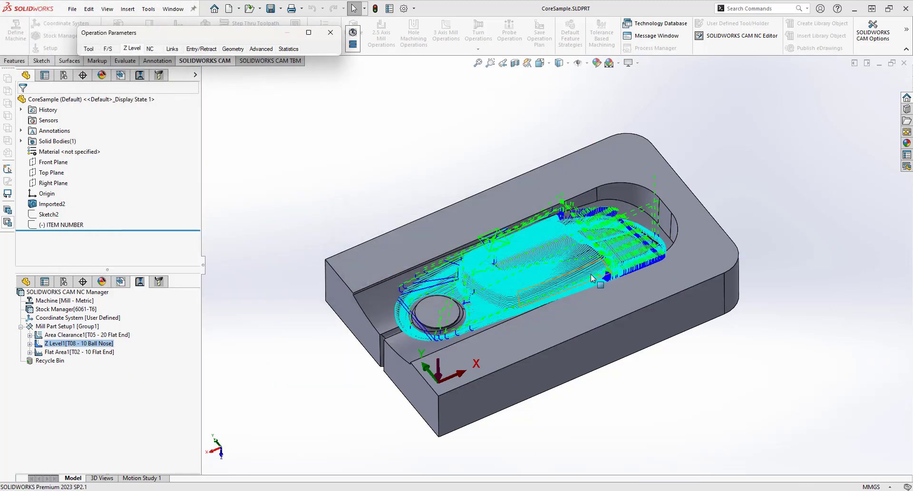
scroll(556, 264, "up", 4)
middle_click_drag(498, 285, 486, 321)
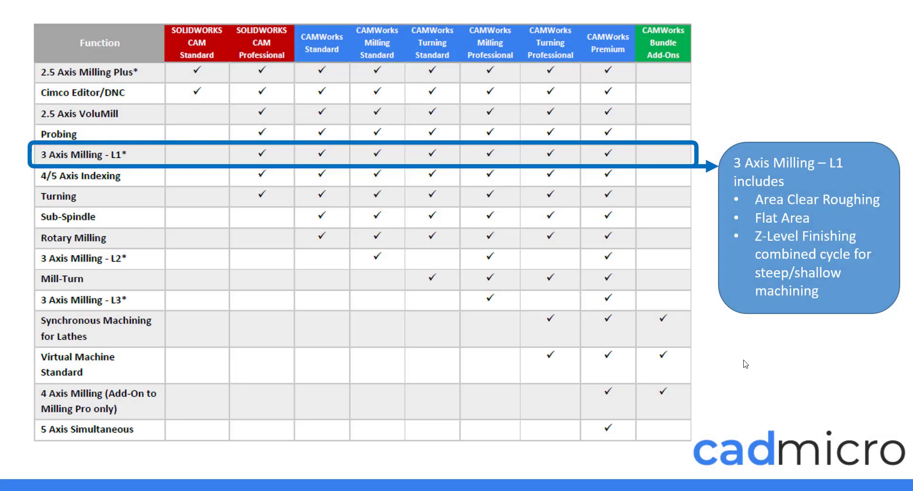
Advance the chart slide to highlight the 3 Axis Milling - L2 row.
left_click(746, 364)
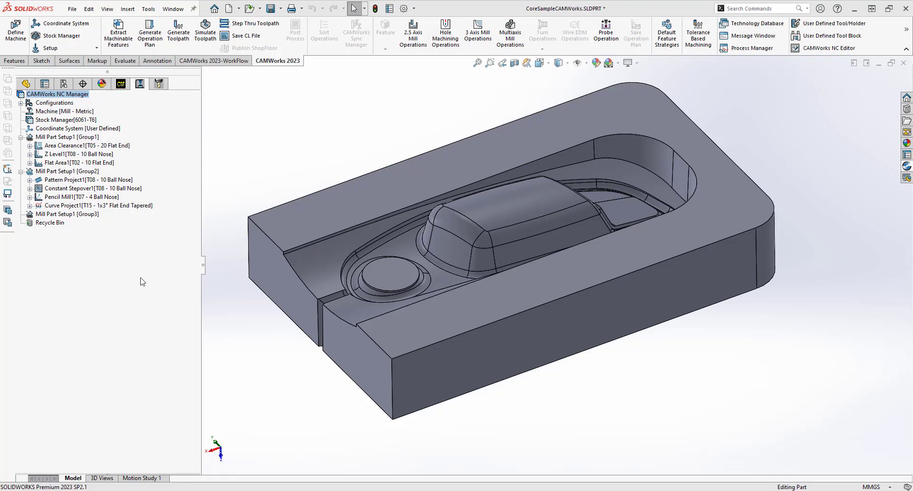
Browse the 3 Axis Mill Operations menu from Pattern Project1's context menu.
right_click(63, 180)
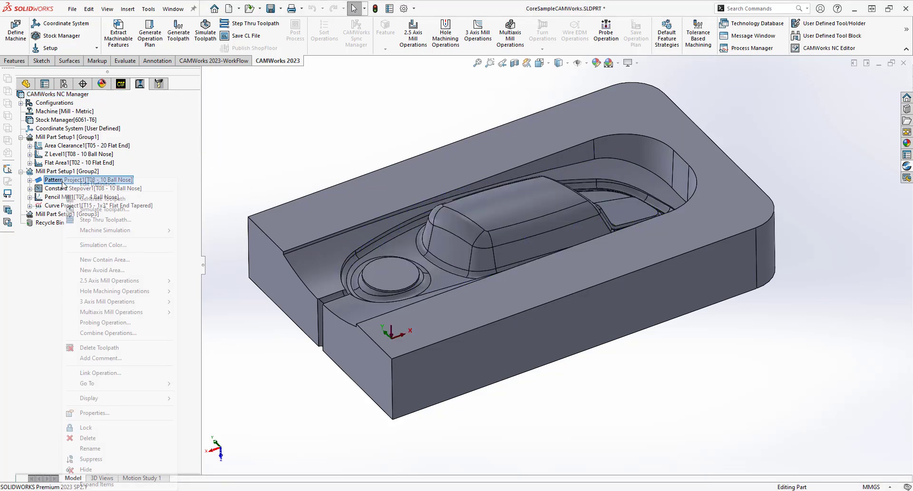
mouse_move(152, 301)
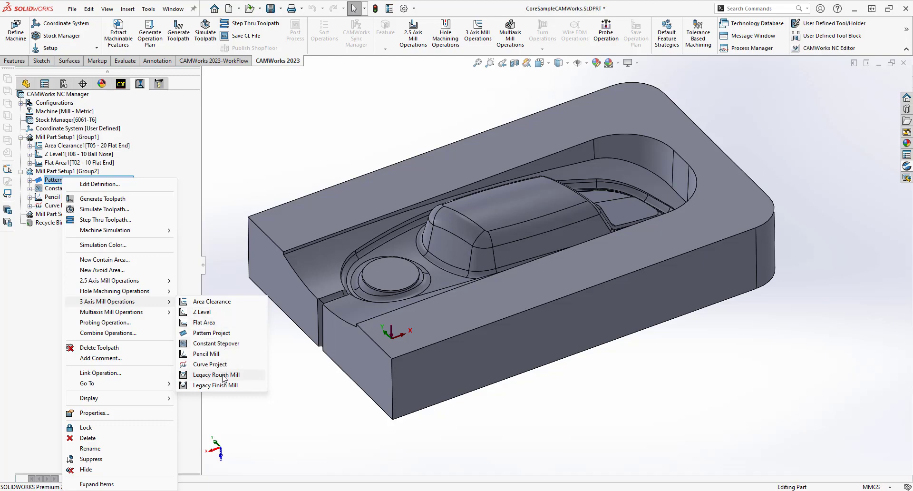
left_click(233, 196)
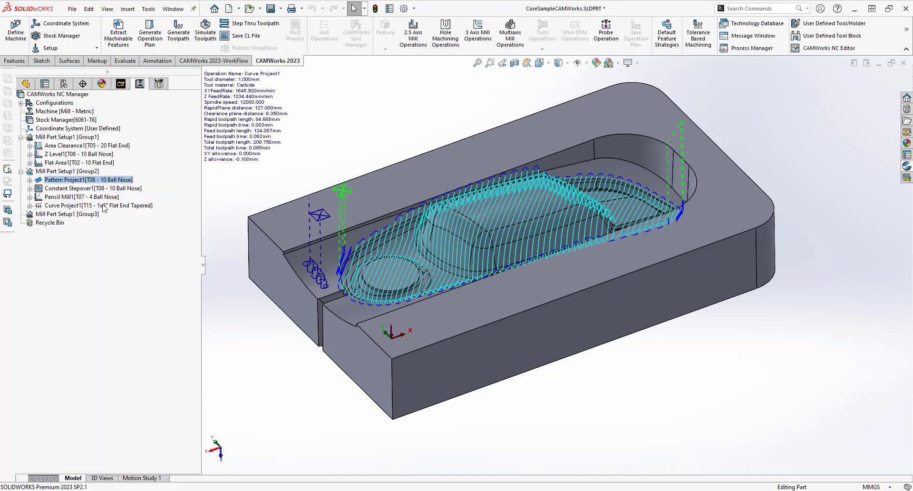
Step through Group1's Area Clearance1 and Flat Area1 toolpaths down to Group2's Pattern Project1.
left_click(59, 137)
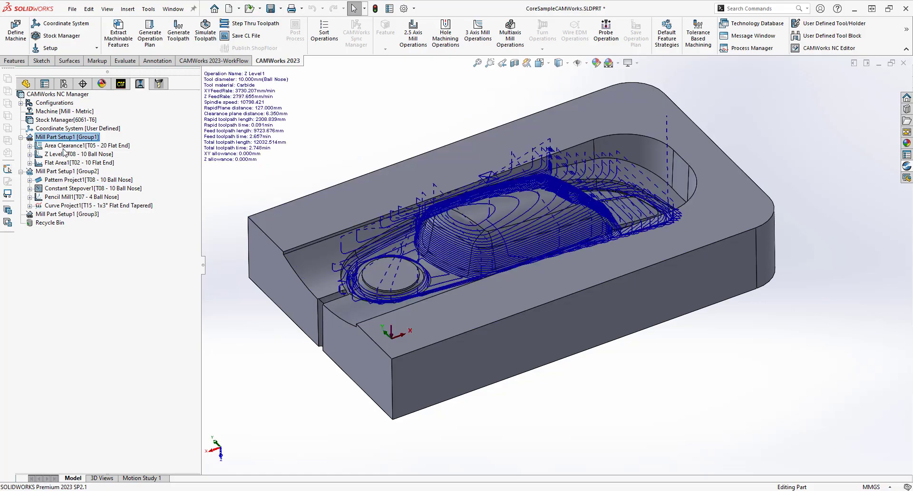
key("Down")
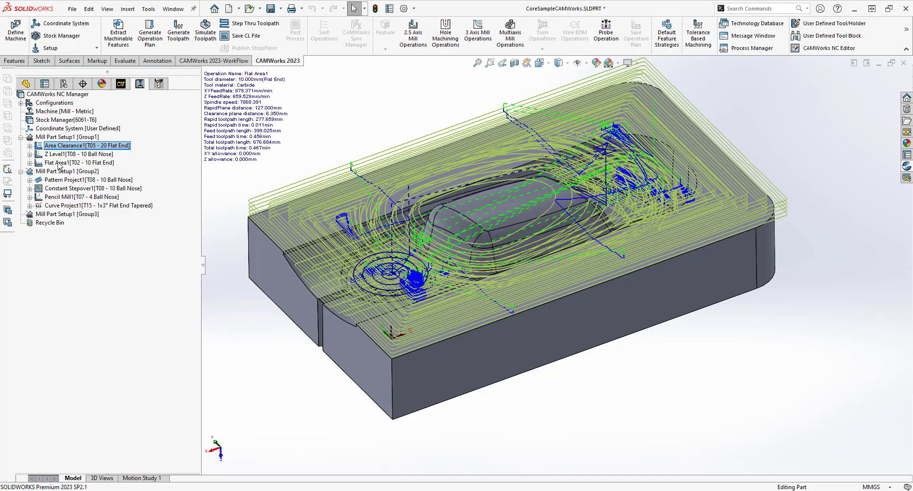
left_click(60, 164)
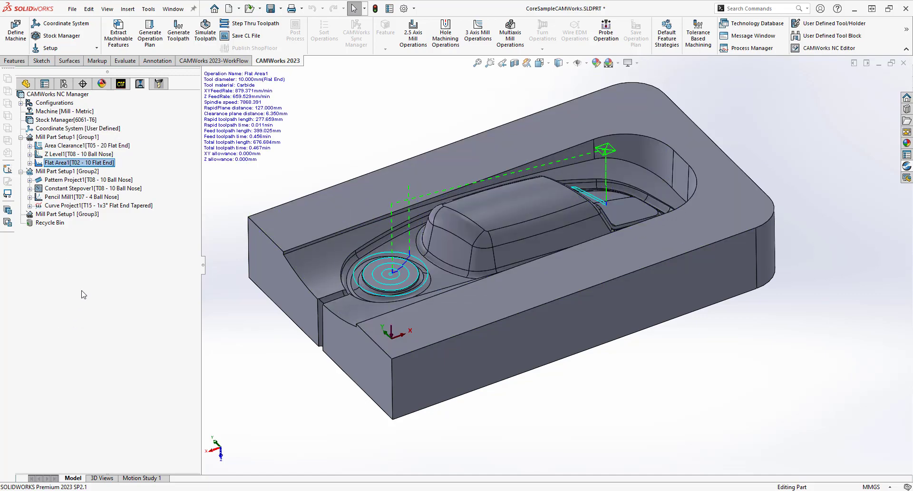
key("Down")
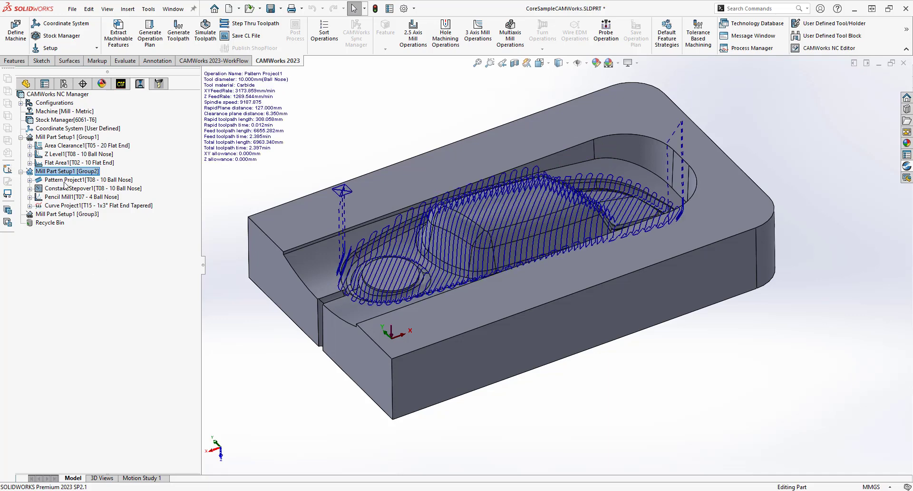
key("Down")
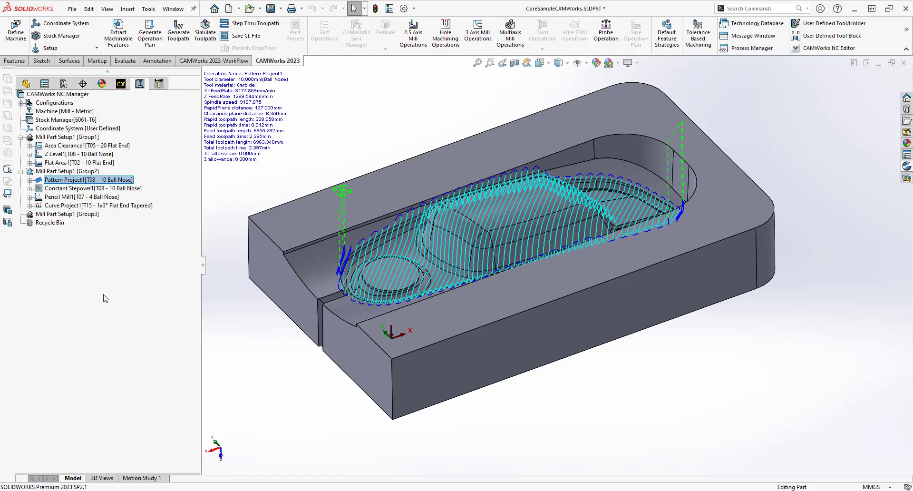
middle_click_drag(341, 318, 337, 374)
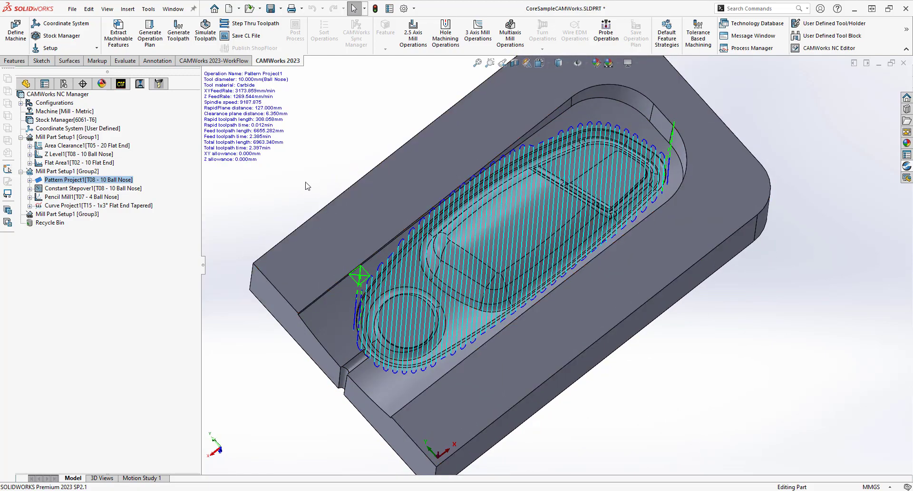
middle_click_drag(237, 293, 191, 266)
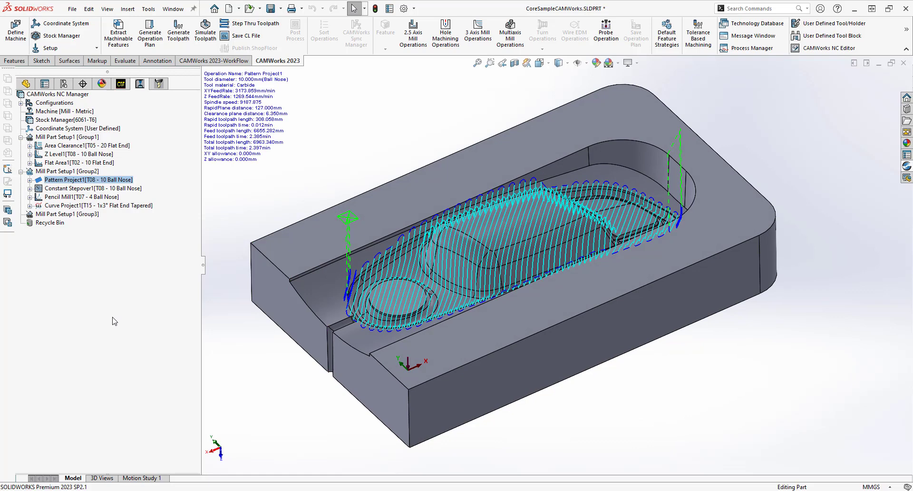
middle_click_drag(464, 264, 552, 207)
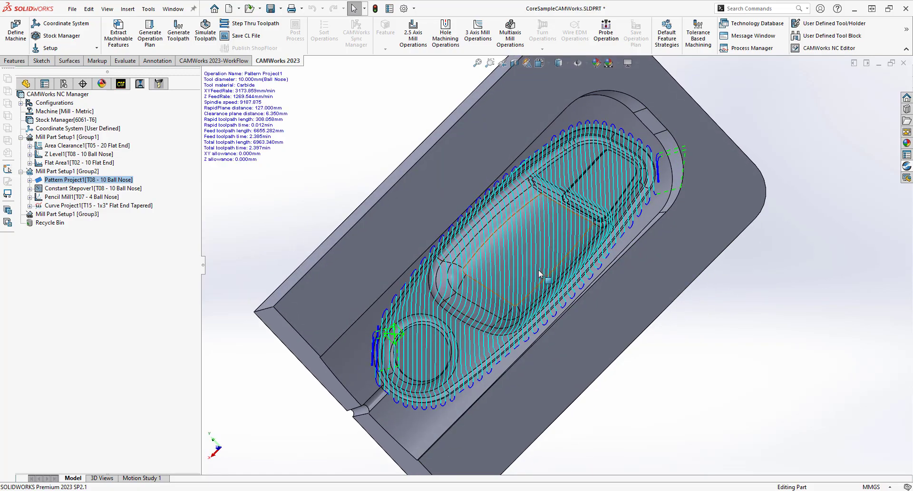
mouse_move(63, 156)
middle_click_drag(287, 401, 264, 332)
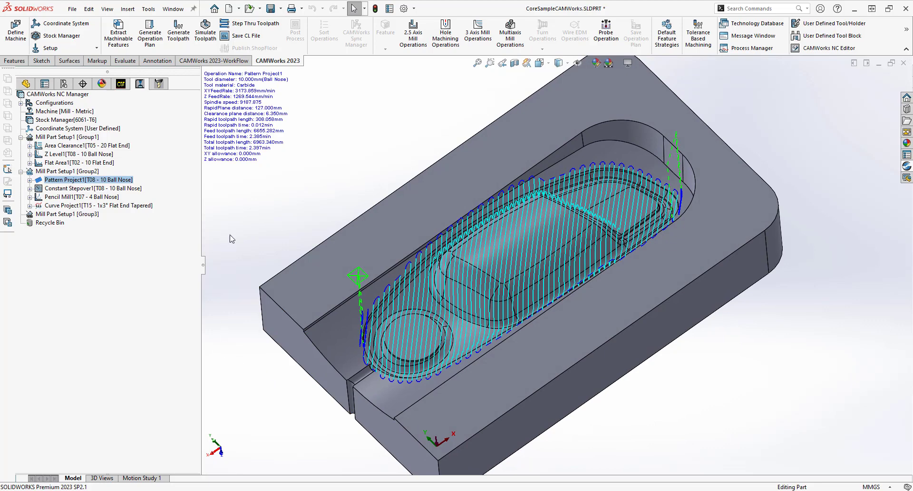
Show and orbit Constant Stepover1's toolpath, then step down to Pencil Mill1's 4mm ball-nose toolpath.
left_click(72, 188)
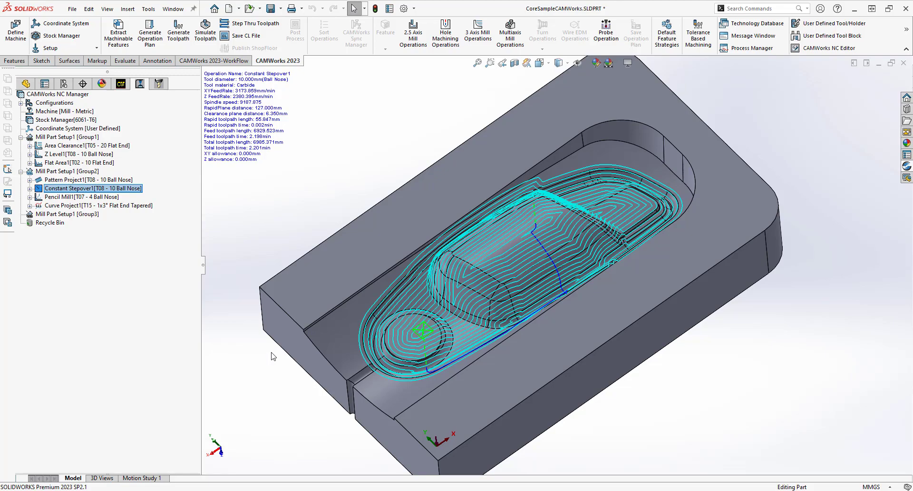
middle_click_drag(521, 368, 523, 393)
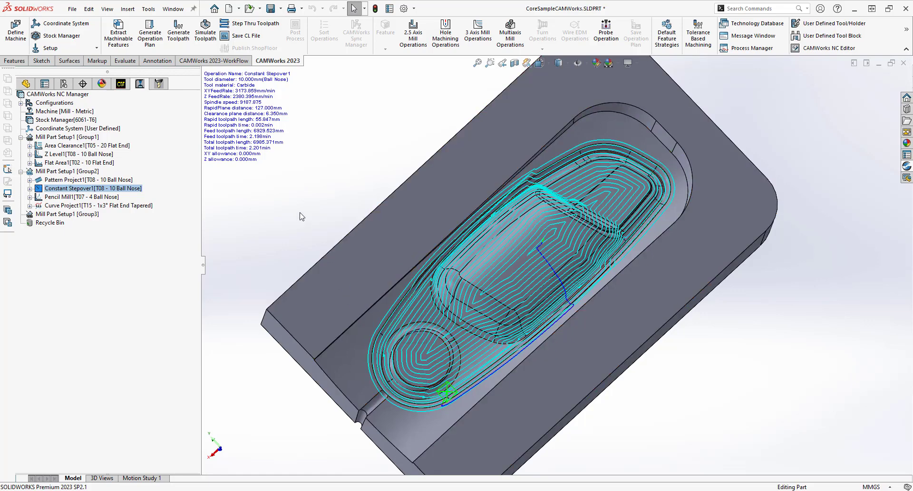
middle_click_drag(291, 245, 288, 174)
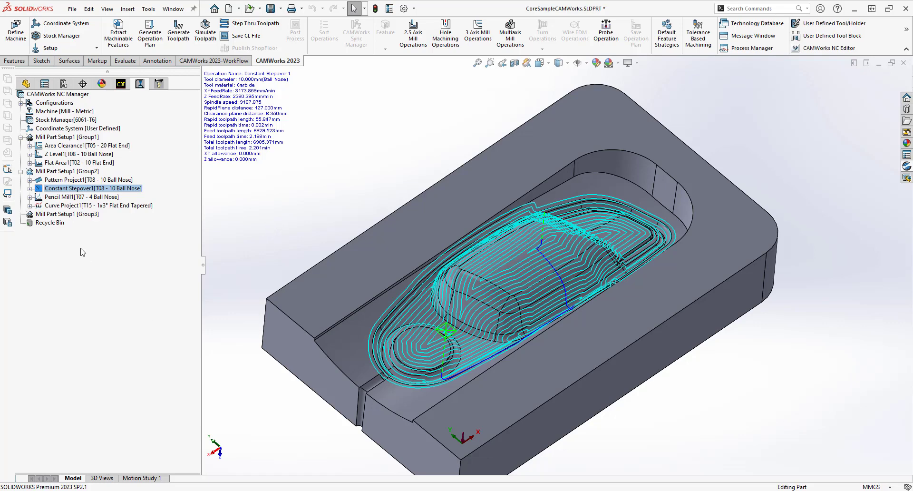
key("Down")
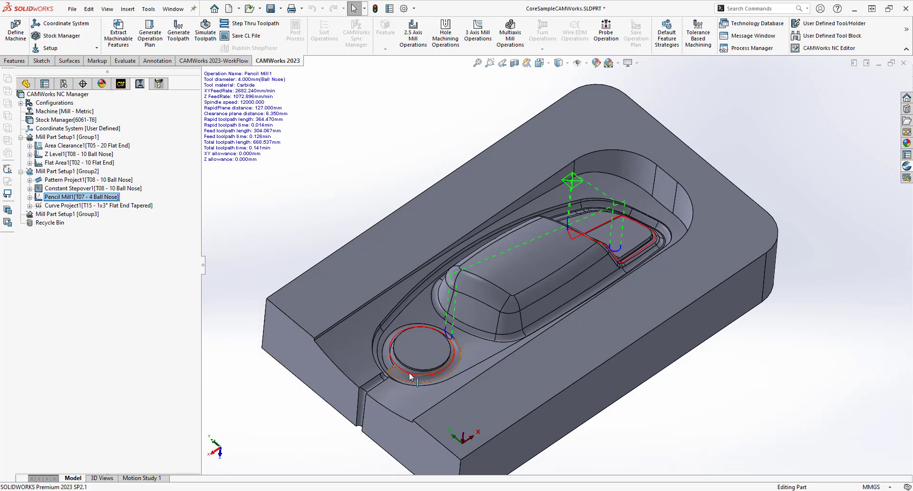
Zoom and orbit around Pencil Mill1's pocket toolpath, then display Curve Project1's 1mm tapered-tool toolpath.
middle_click_drag(442, 370, 473, 356)
scroll(611, 269, "down", 5)
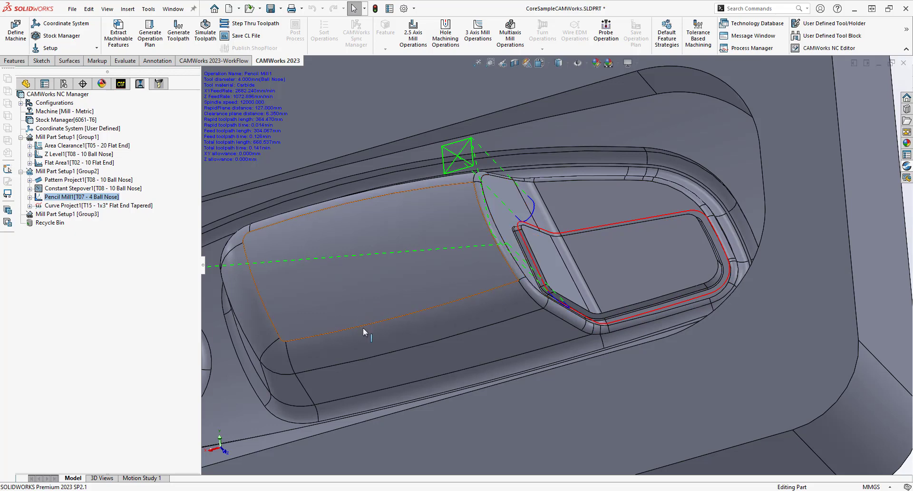
scroll(374, 328, "up", 5)
mouse_move(388, 343)
middle_mouse_down()
mouse_move(327, 355)
mouse_move(380, 303)
mouse_move(373, 342)
mouse_move(301, 178)
middle_mouse_up()
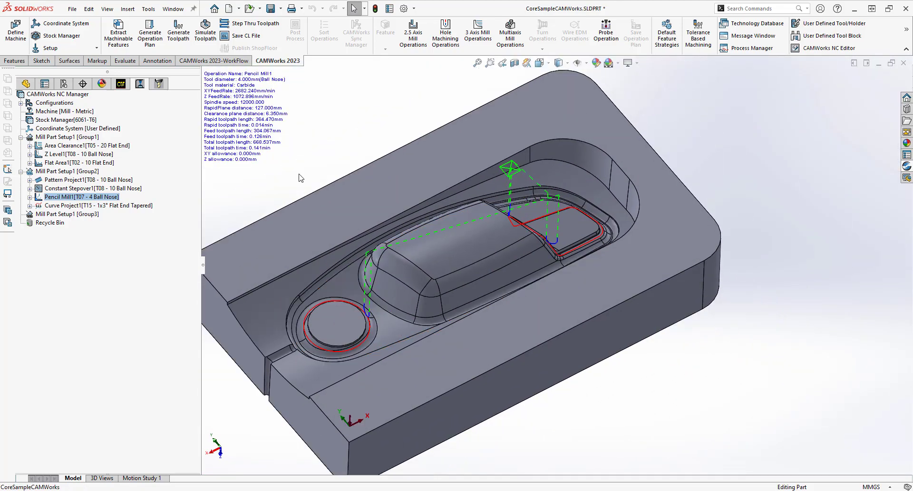
left_click(60, 207)
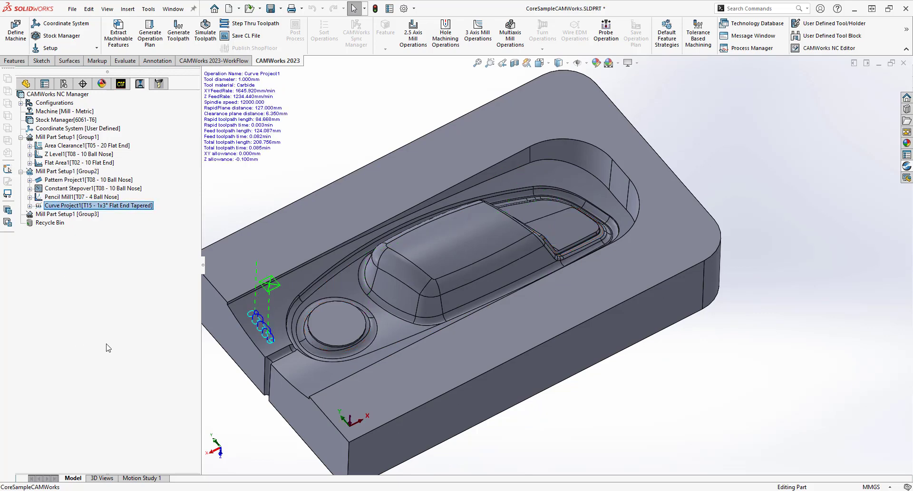
Inspect Curve Project1's engraving on the side ledge up close, then select the Group2 and Group1 setups.
middle_click_drag(274, 373, 291, 363)
scroll(288, 347, "down", 5)
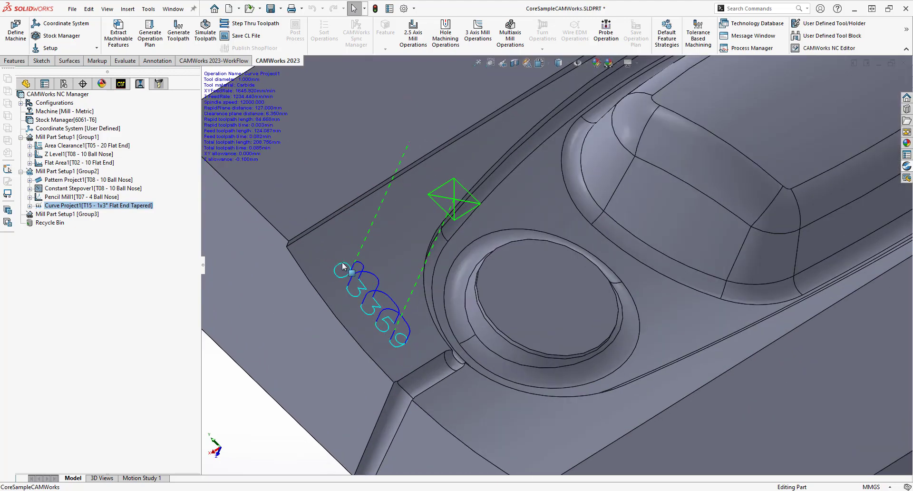
left_click(354, 312)
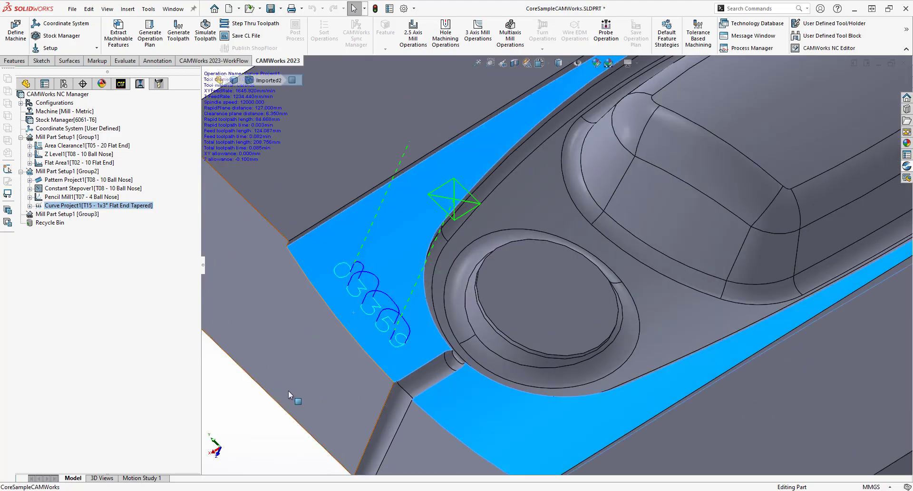
scroll(279, 388, "up", 4)
middle_click_drag(330, 374, 324, 390)
left_click(336, 420)
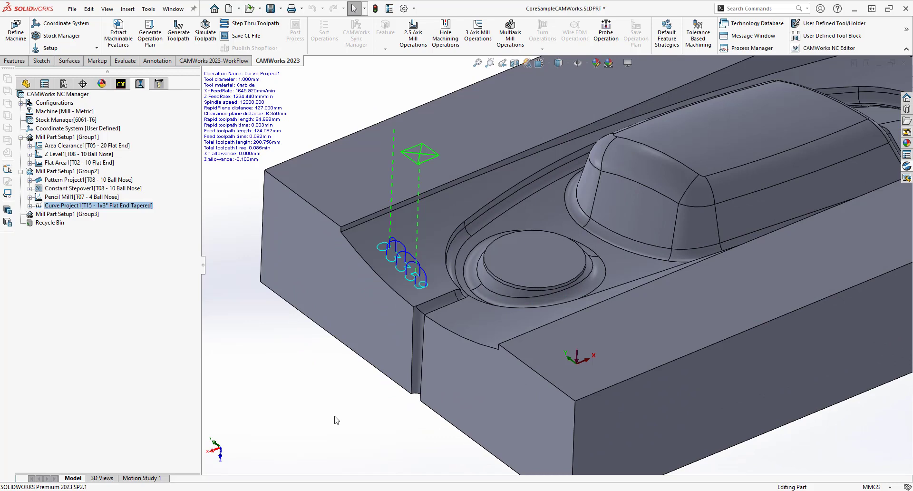
middle_click_drag(355, 401, 330, 385)
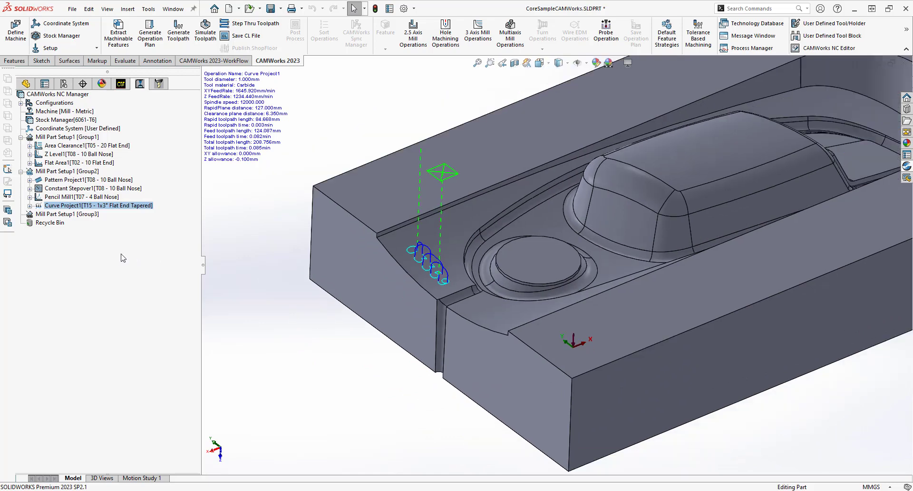
left_click(66, 171)
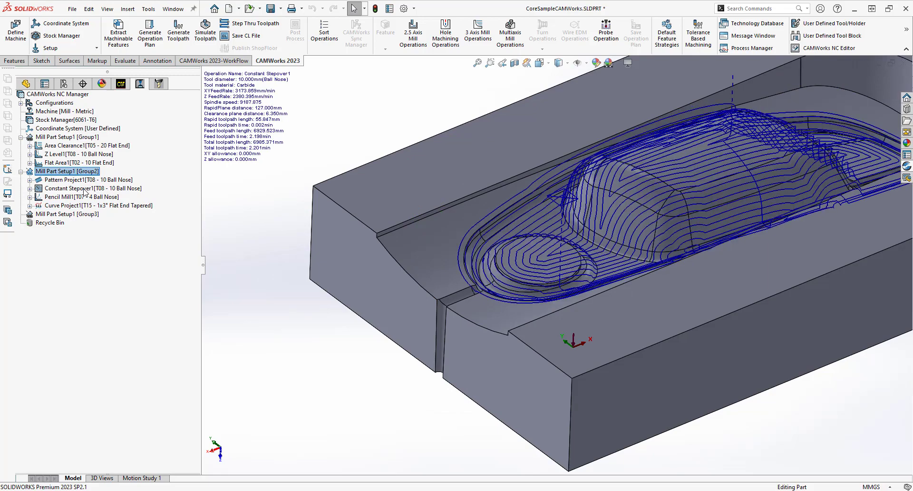
left_click(71, 137)
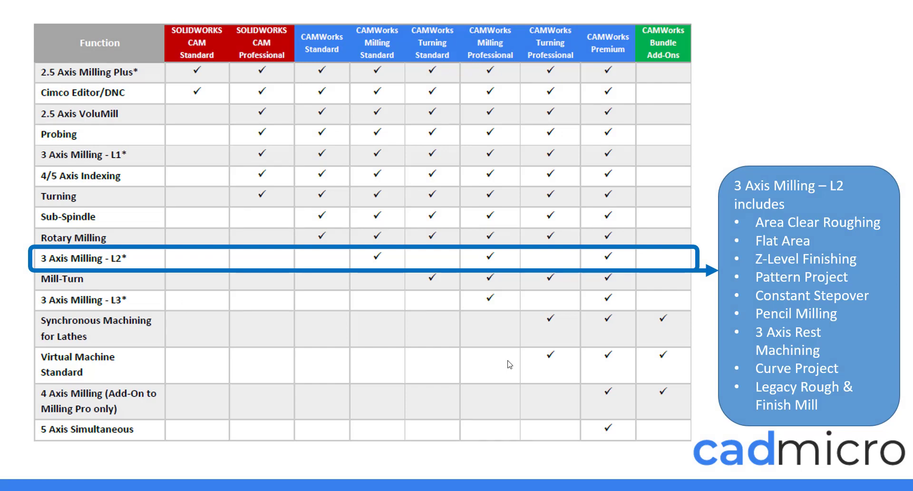
Advance the comparison slide's animation to the 3 Axis Milling – L3 row.
left_click(703, 402)
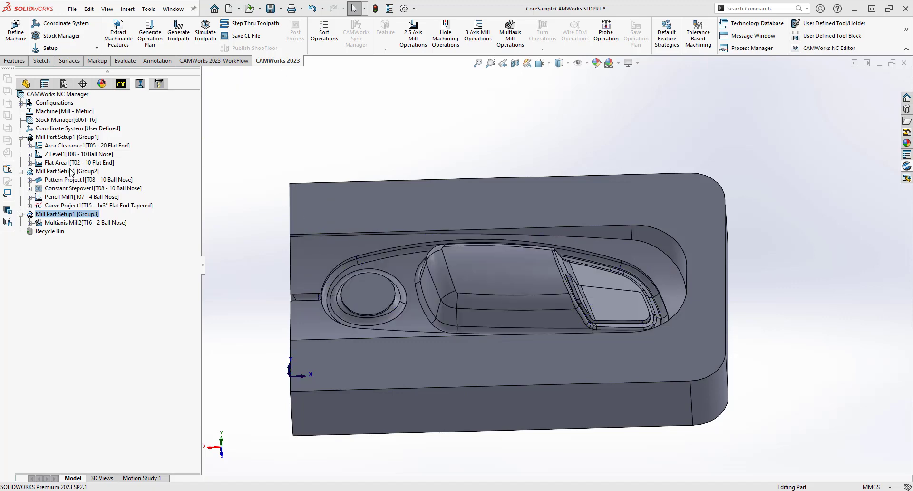
Show the Group3 Multiaxis Mill2 toolpath and open its parameters with Edit Definition.
left_click(69, 223)
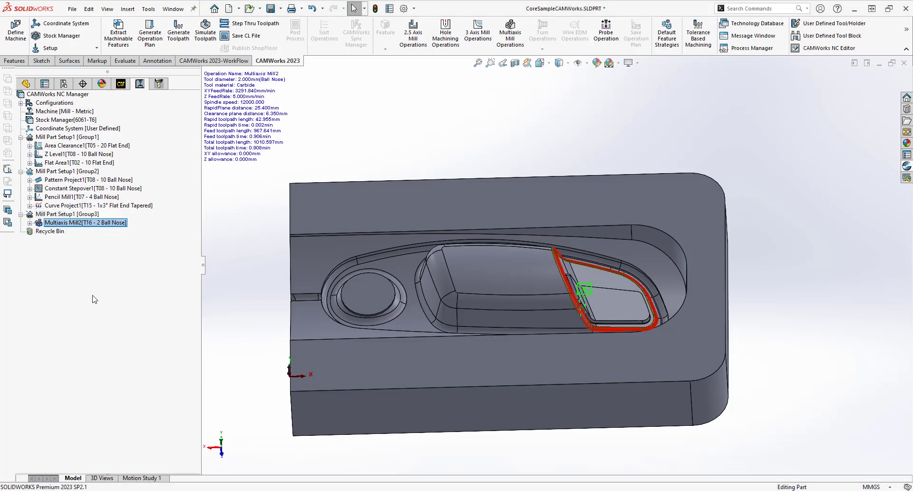
right_click(99, 224)
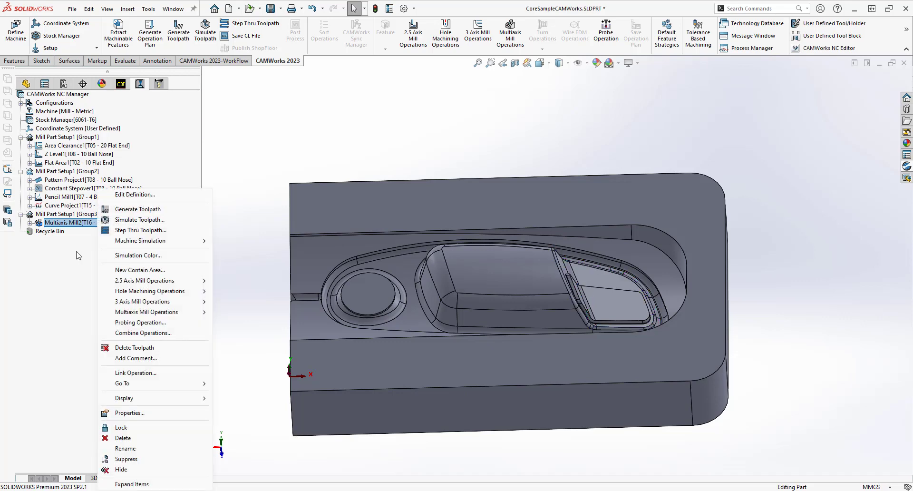
mouse_move(179, 305)
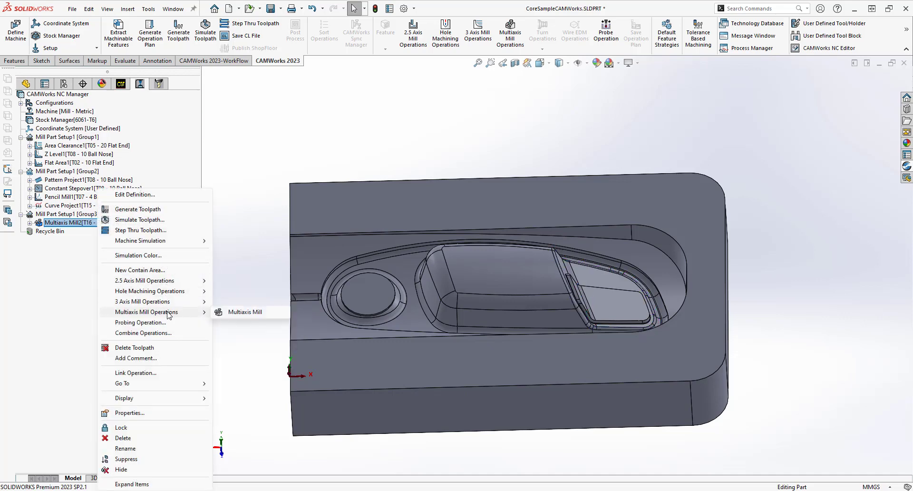
left_click(65, 298)
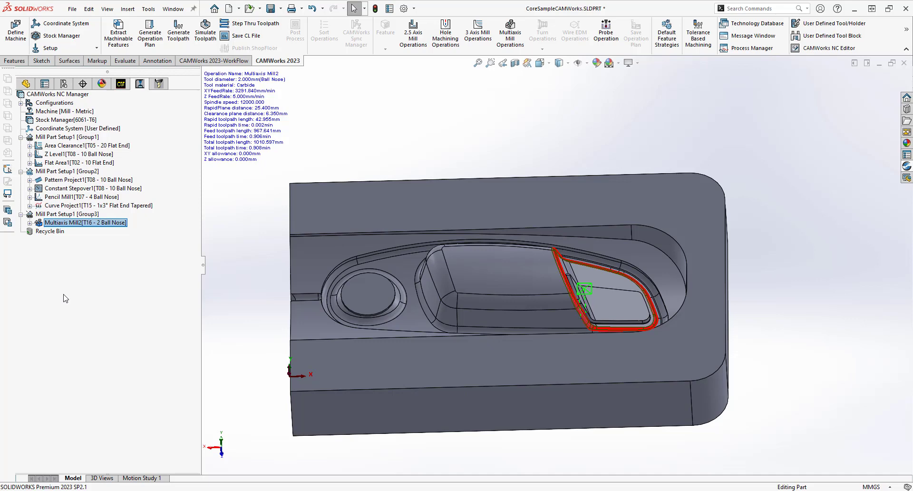
right_click(96, 222)
left_click(127, 195)
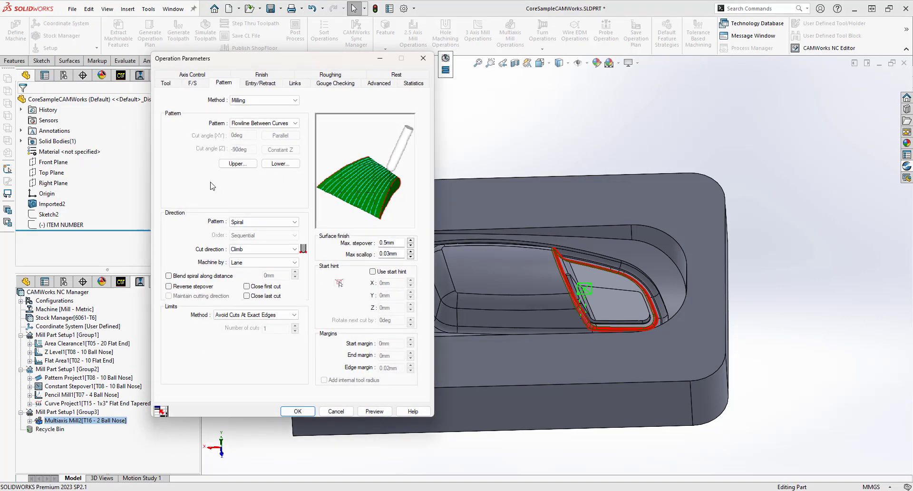
Check Multiaxis Mill2's axis control, keep the Flowline Between Curves pattern, then view the roughing settings.
left_click(217, 76)
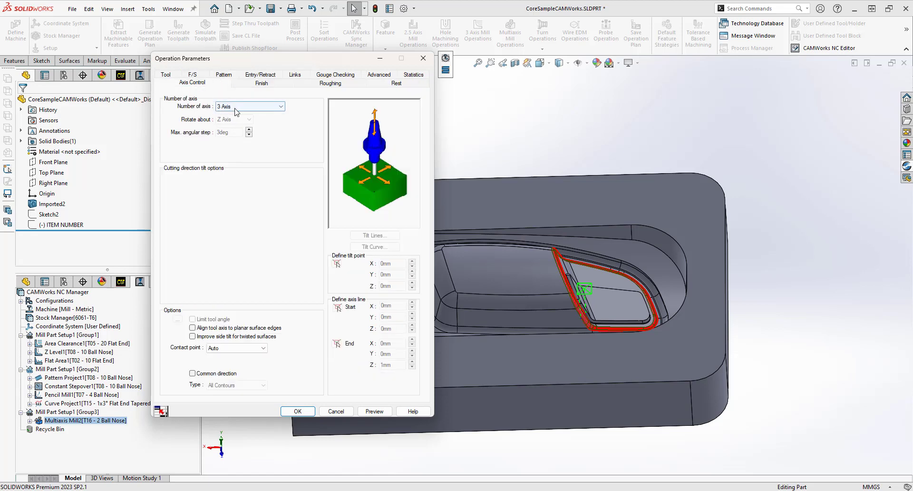
left_click(233, 76)
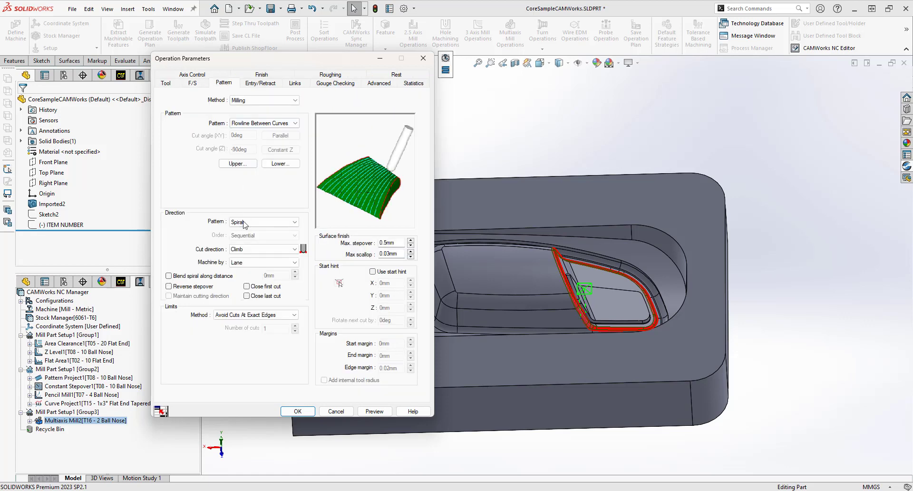
left_click(287, 124)
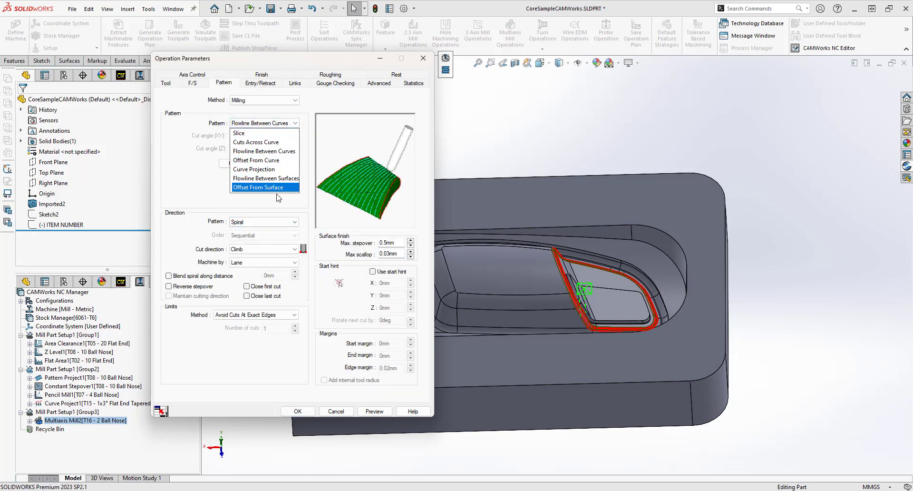
left_click(184, 178)
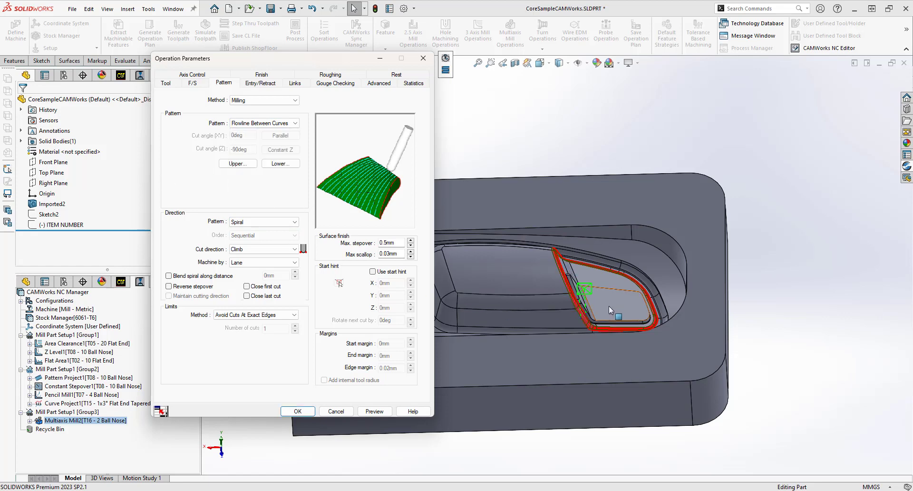
middle_click_drag(560, 267, 532, 353)
left_click(330, 75)
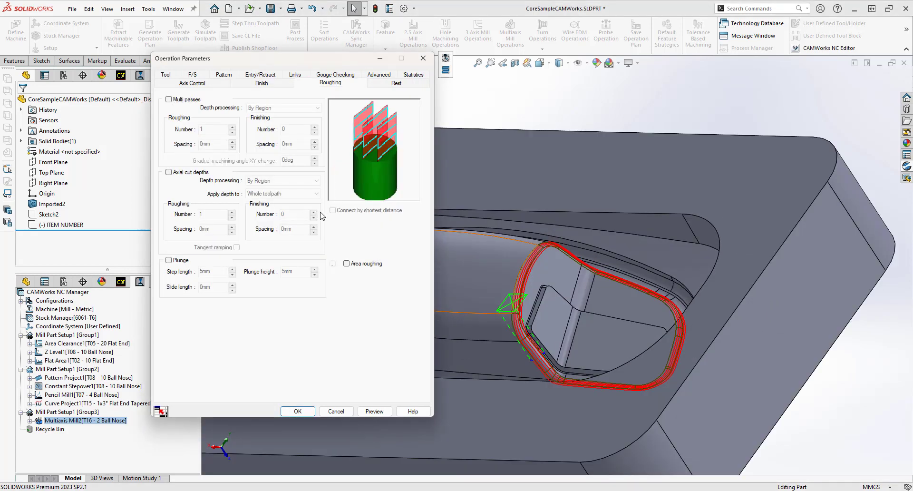